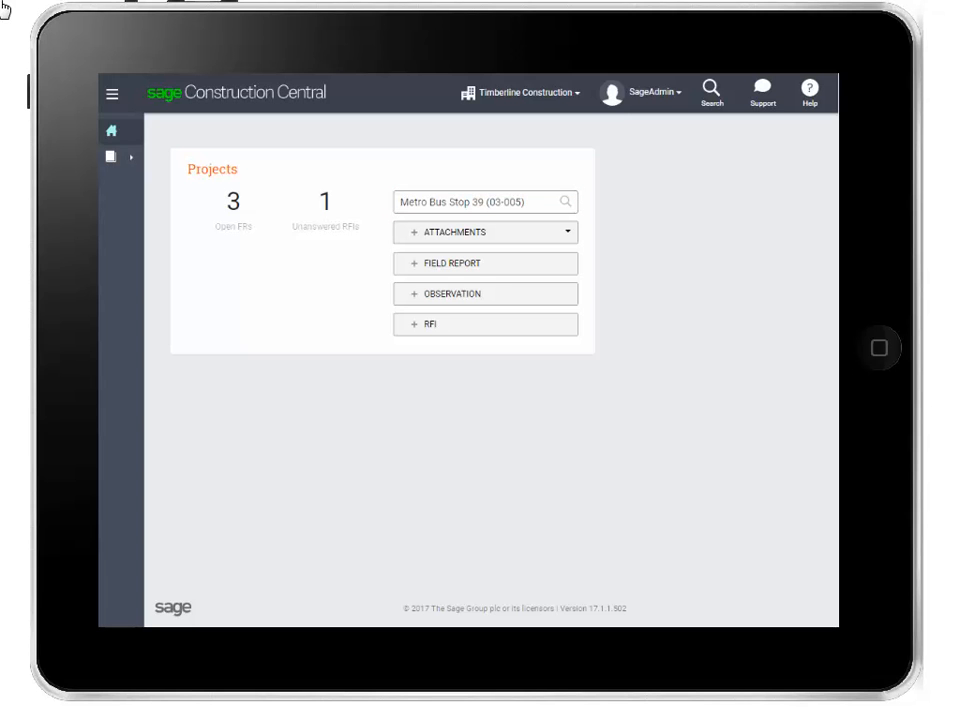
- Start a Weather / Site Conditions observation for the Metro Bus Stop 39 (03-005) job under field report 009 dated 7/19
left_click(495, 295)
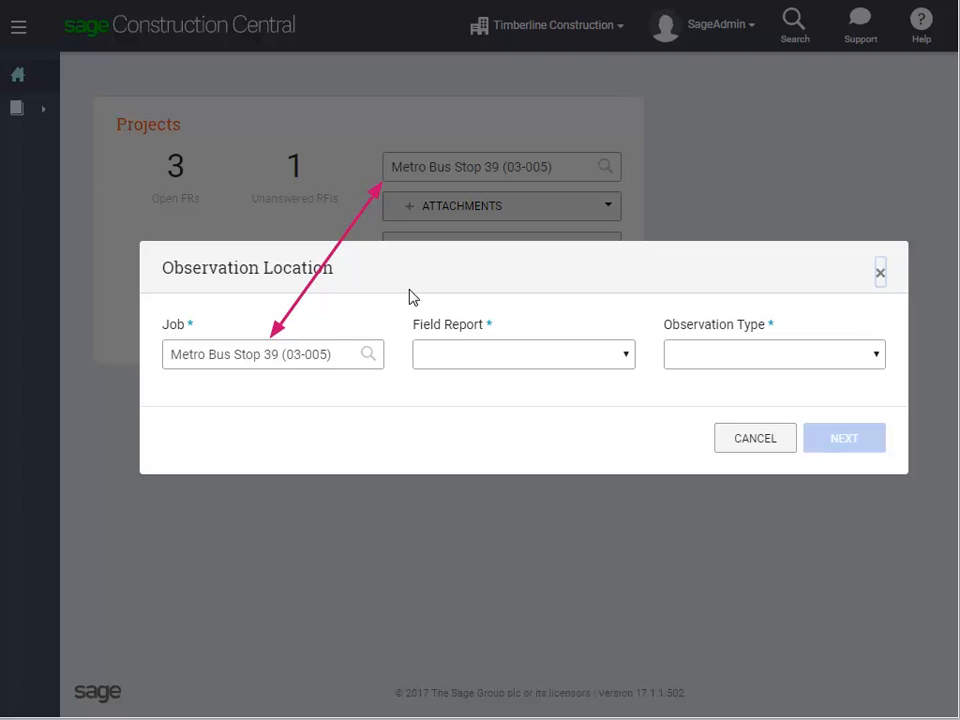
left_click(626, 357)
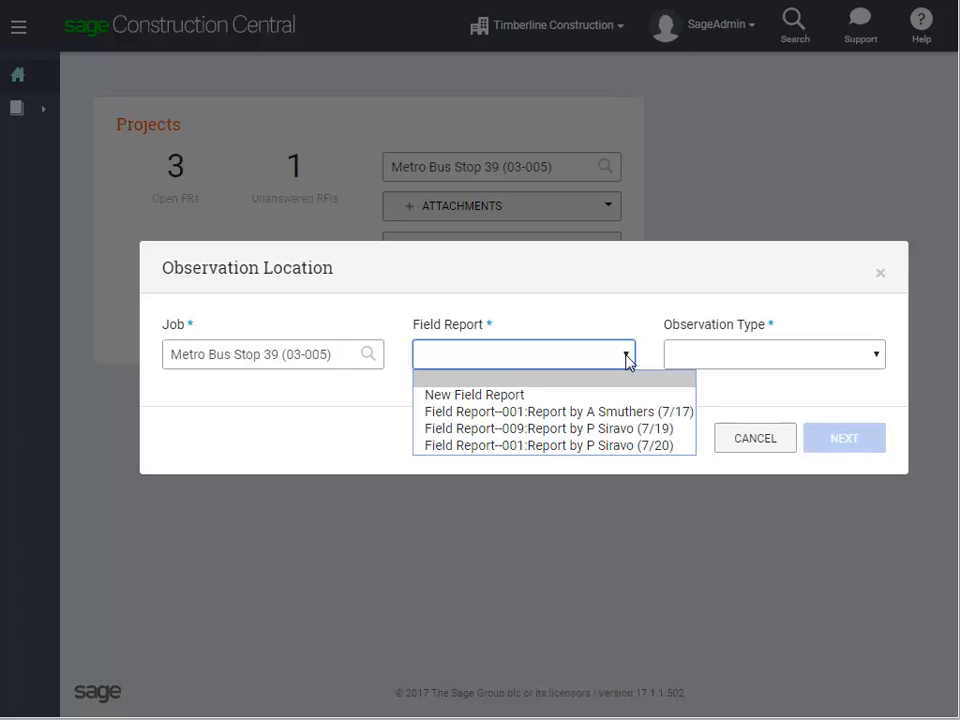
left_click(615, 428)
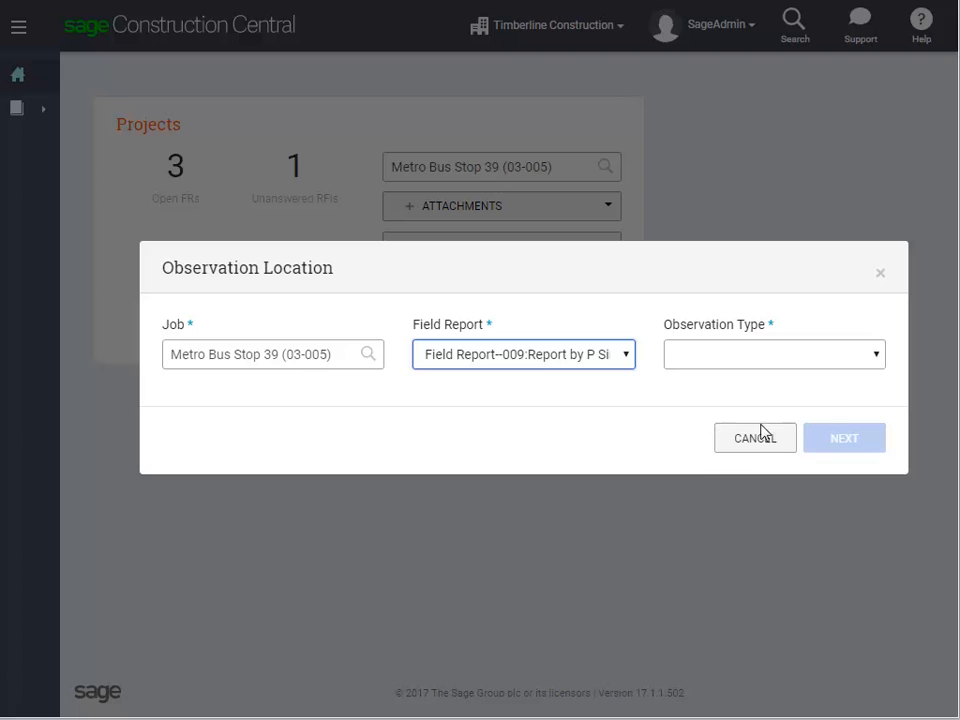
left_click(876, 356)
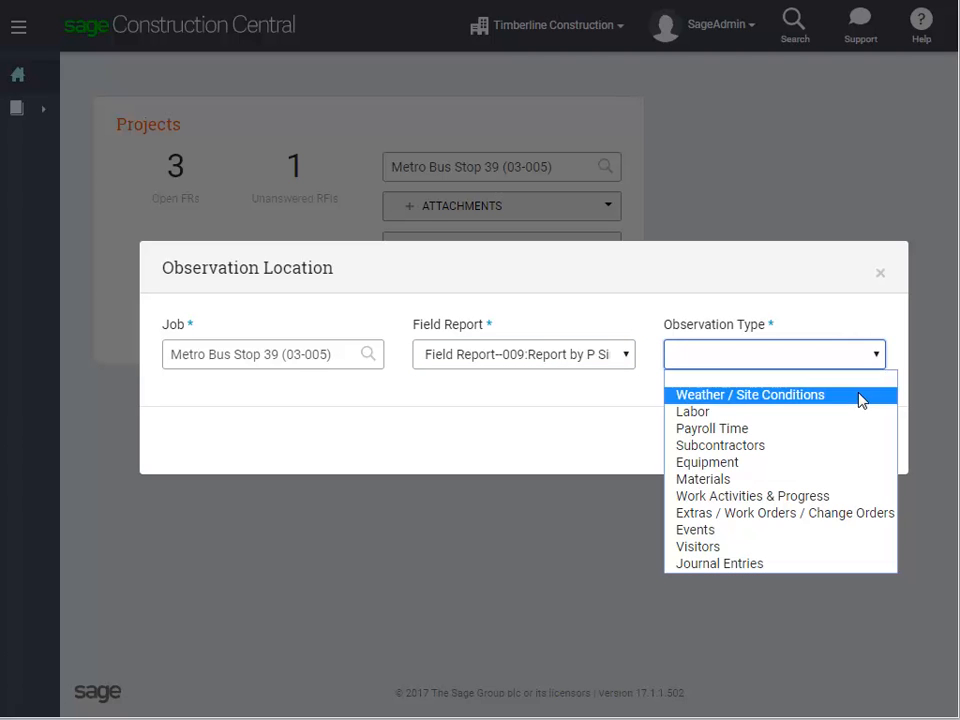
left_click(860, 397)
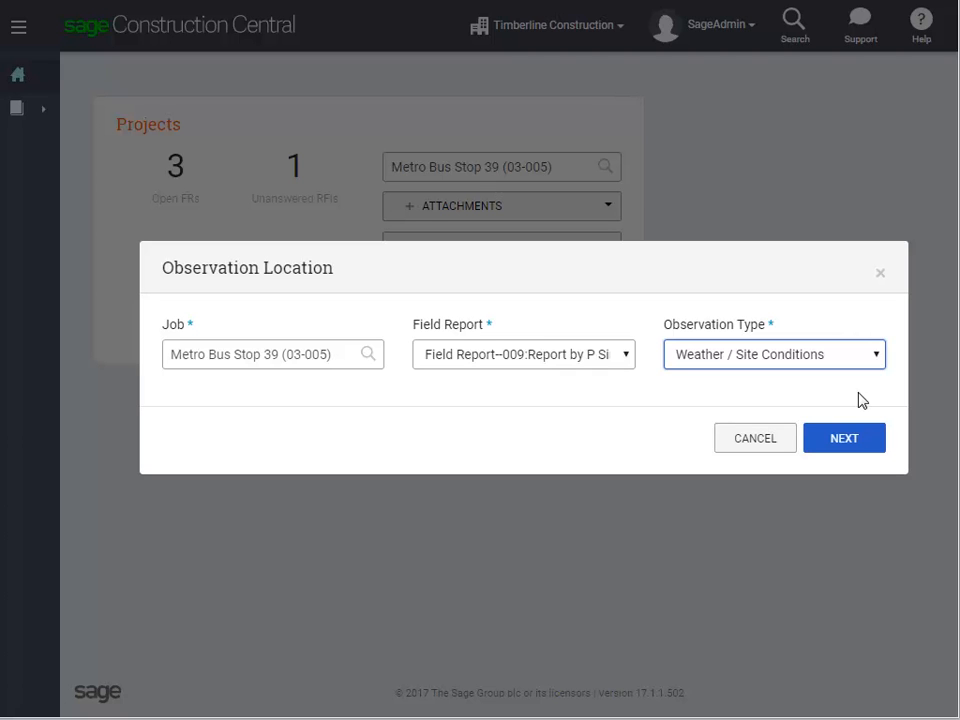
left_click(865, 440)
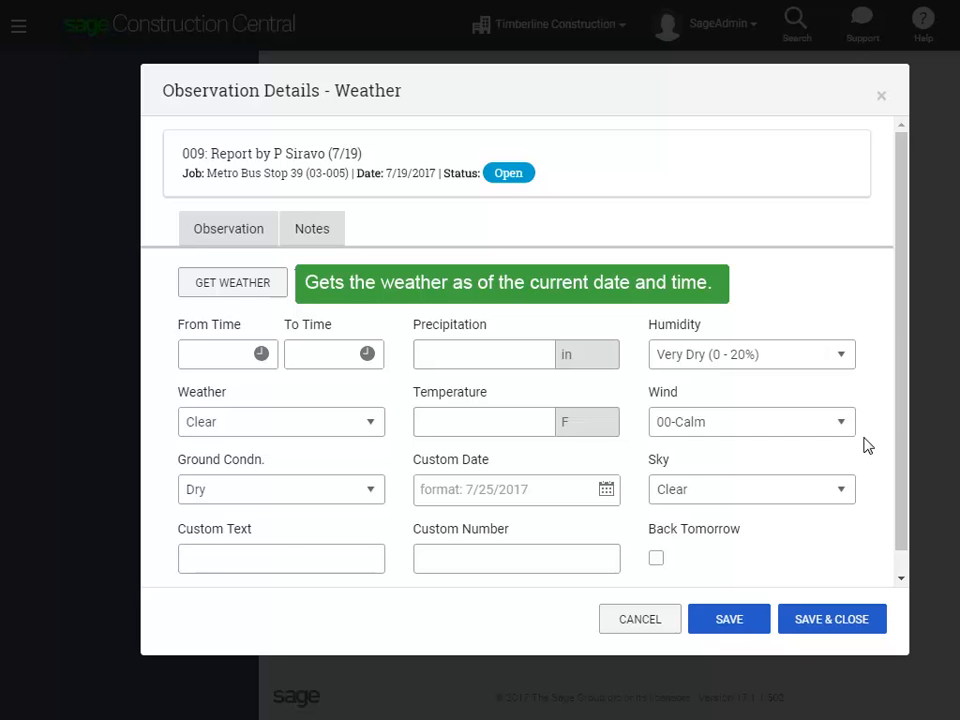
- Fill the weather observation with current conditions retrieved for zip code 97006
left_click(278, 286)
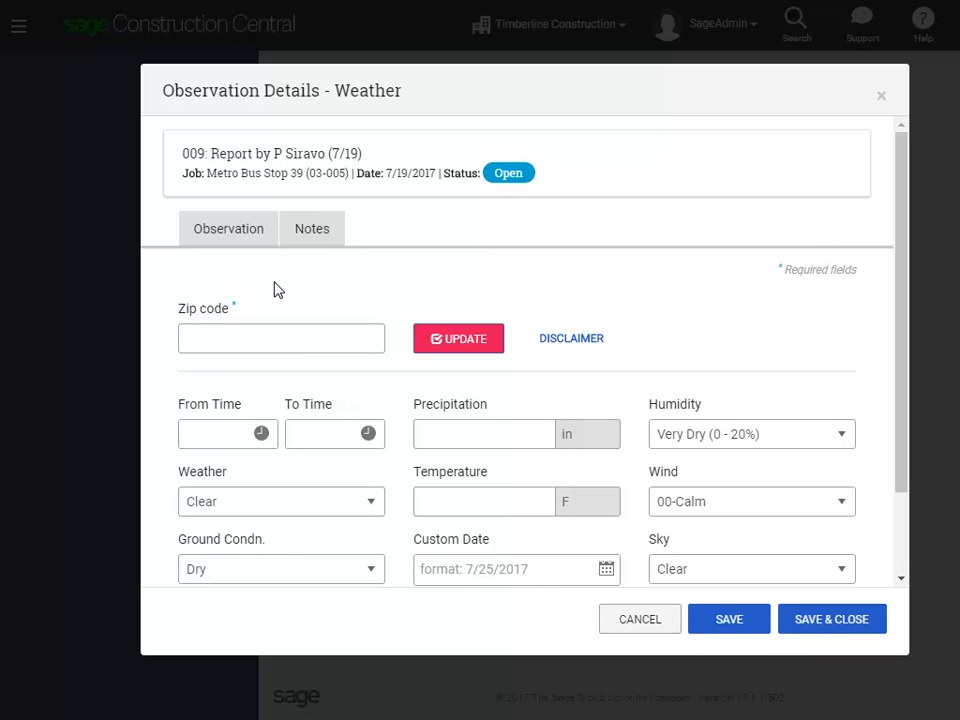
left_click(332, 340)
type("97006")
left_click(476, 341)
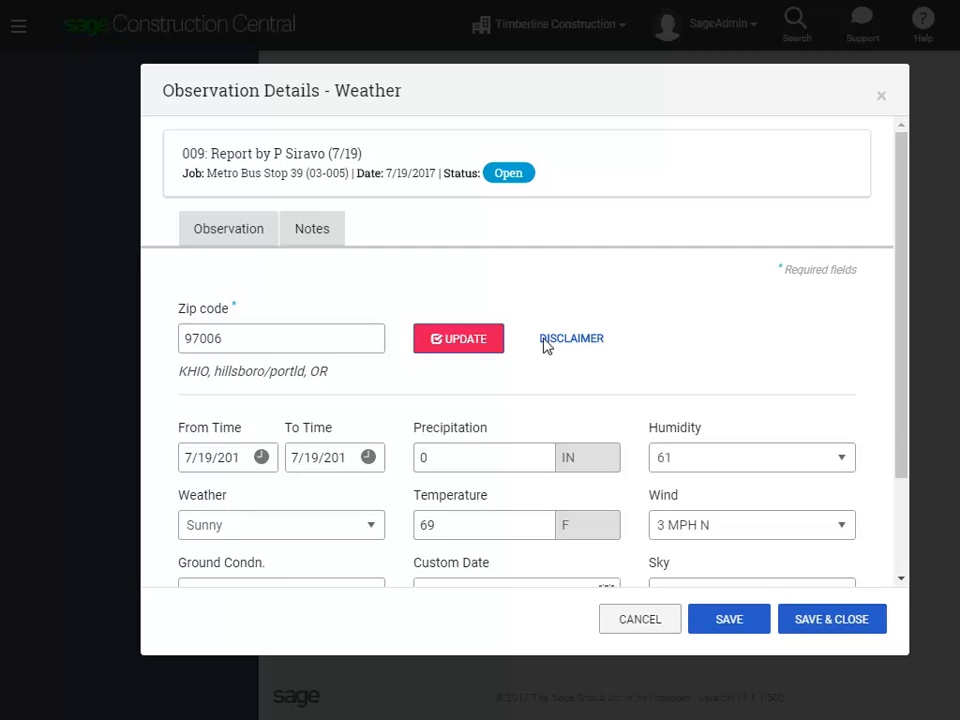
- Mark the weather observation as Back Tomorrow, then save and close it
scroll(900, 423, "down", 2)
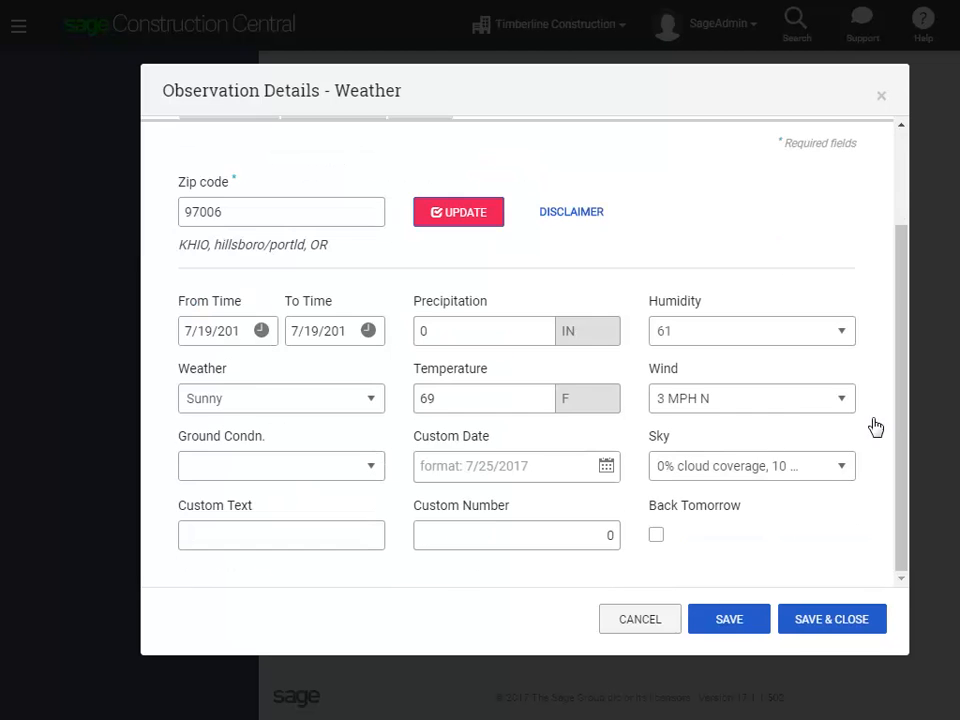
left_click(656, 538)
left_click(874, 632)
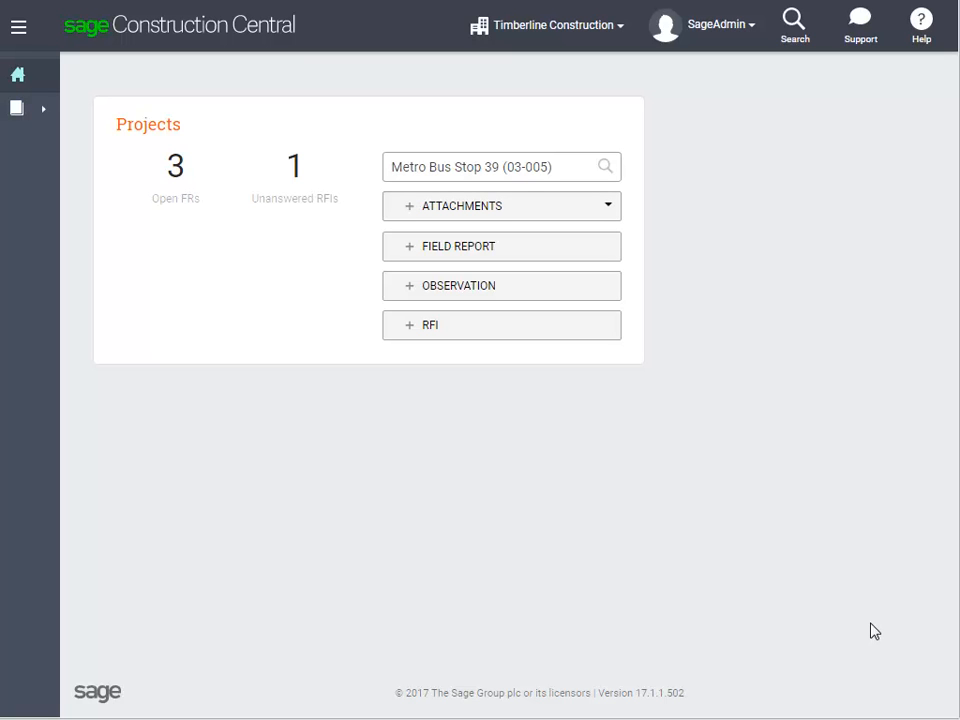
- Go to the open field reports and start a Subcontractors observation on report 009 dated 7/19/2017
left_click(176, 180)
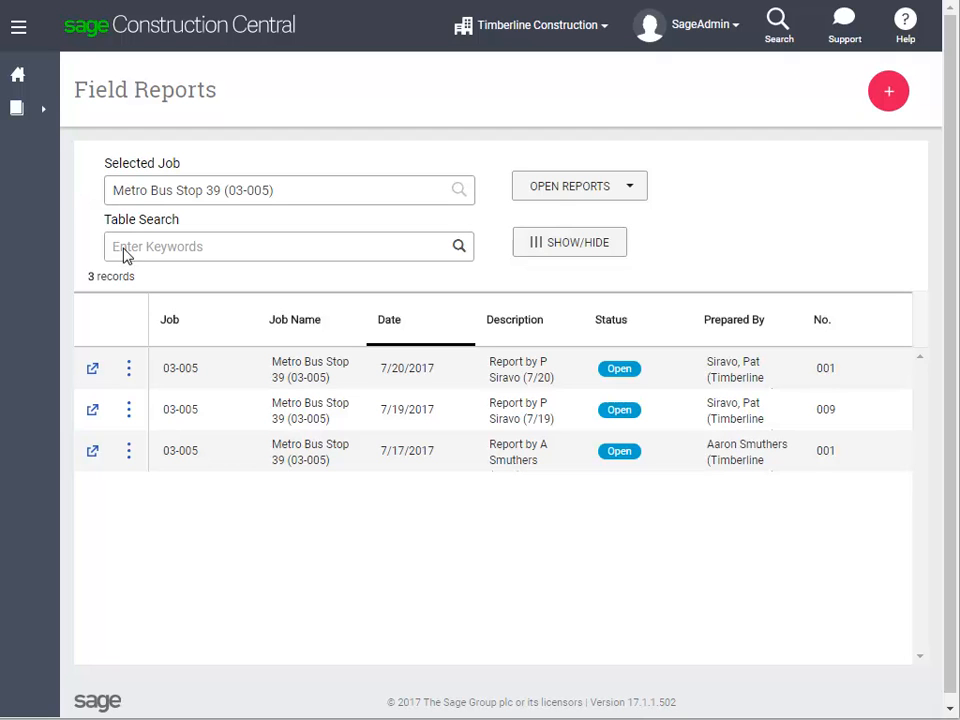
left_click(132, 418)
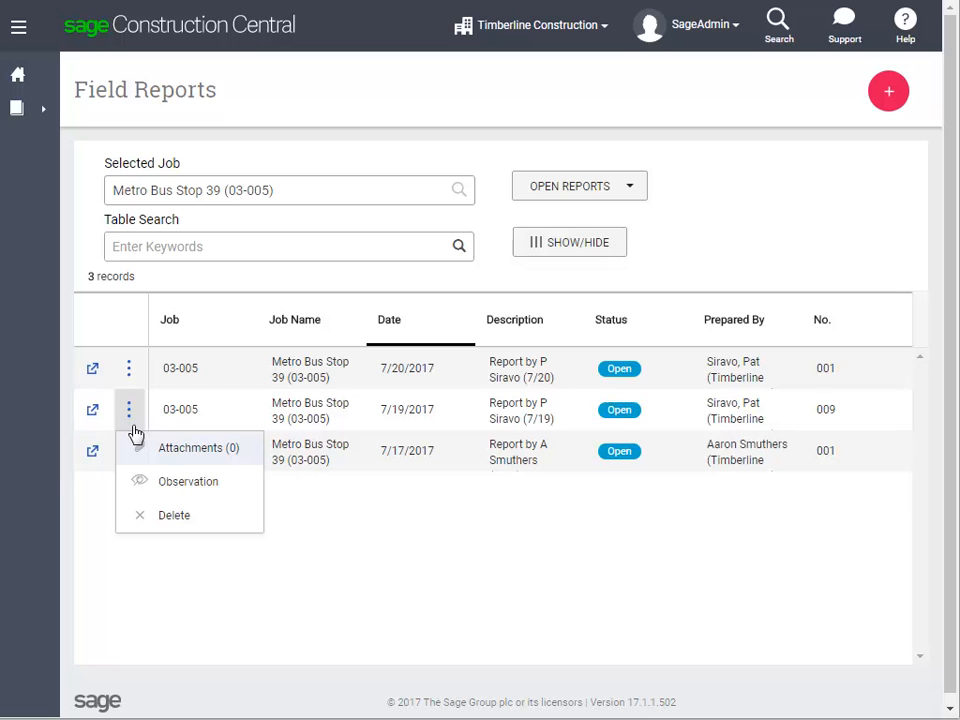
left_click(190, 482)
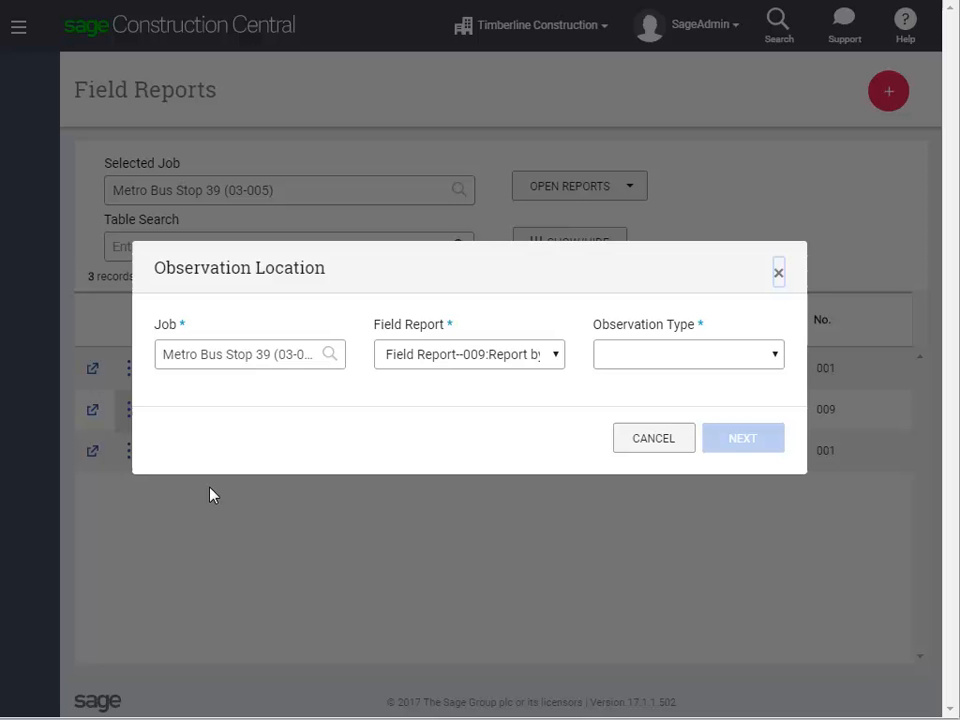
left_click(779, 360)
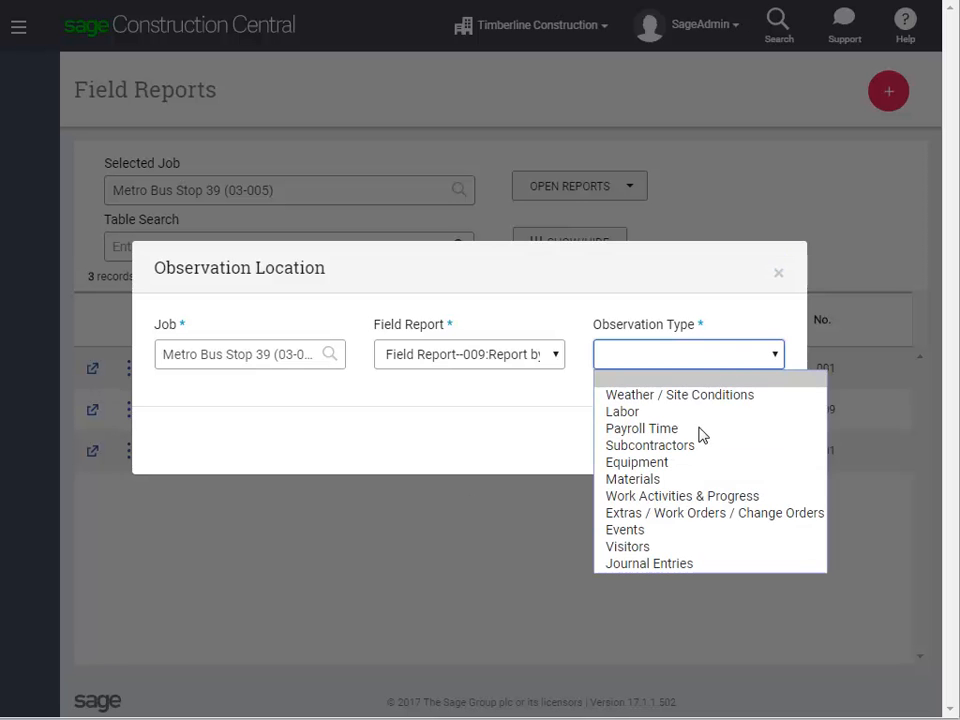
left_click(873, 451)
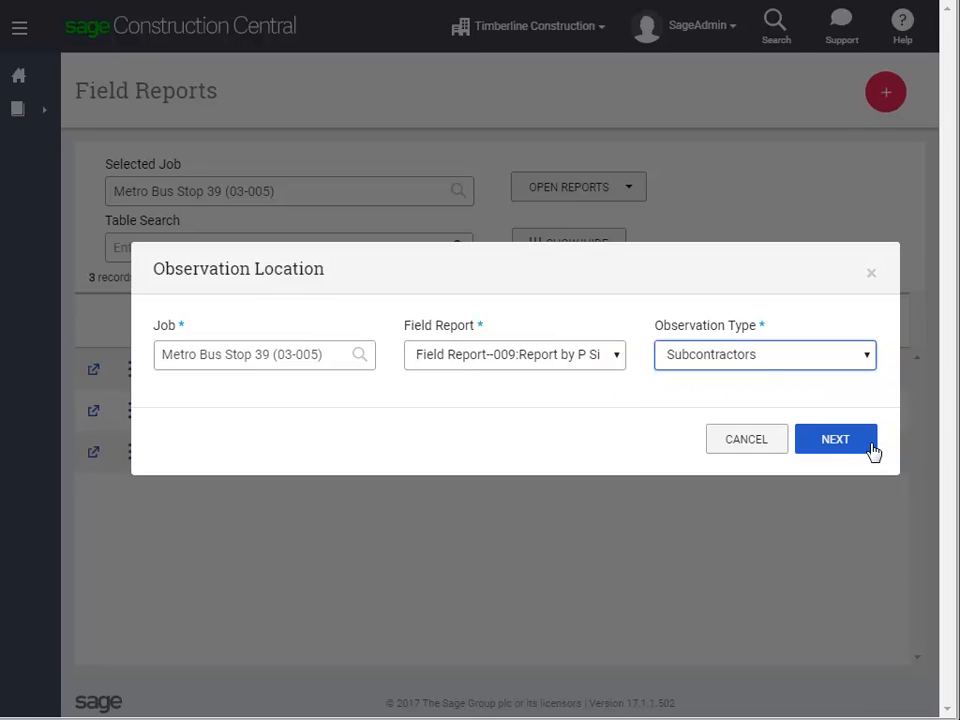
left_click(873, 451)
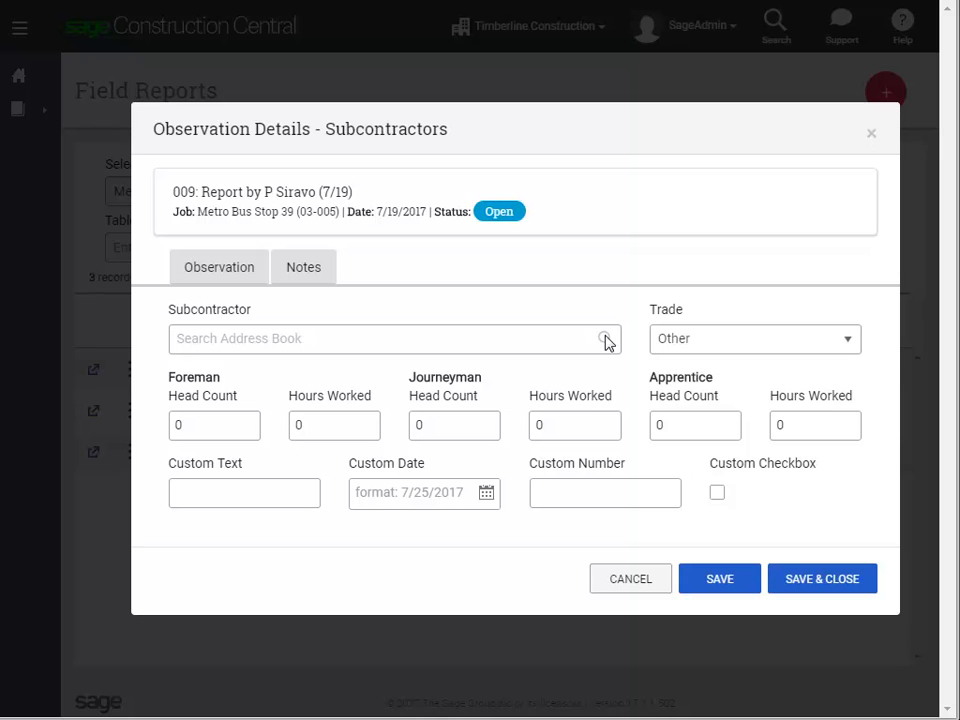
- Choose Adams Electric (NW Portland) as the subcontractor using the advanced contact finder
left_click(607, 341)
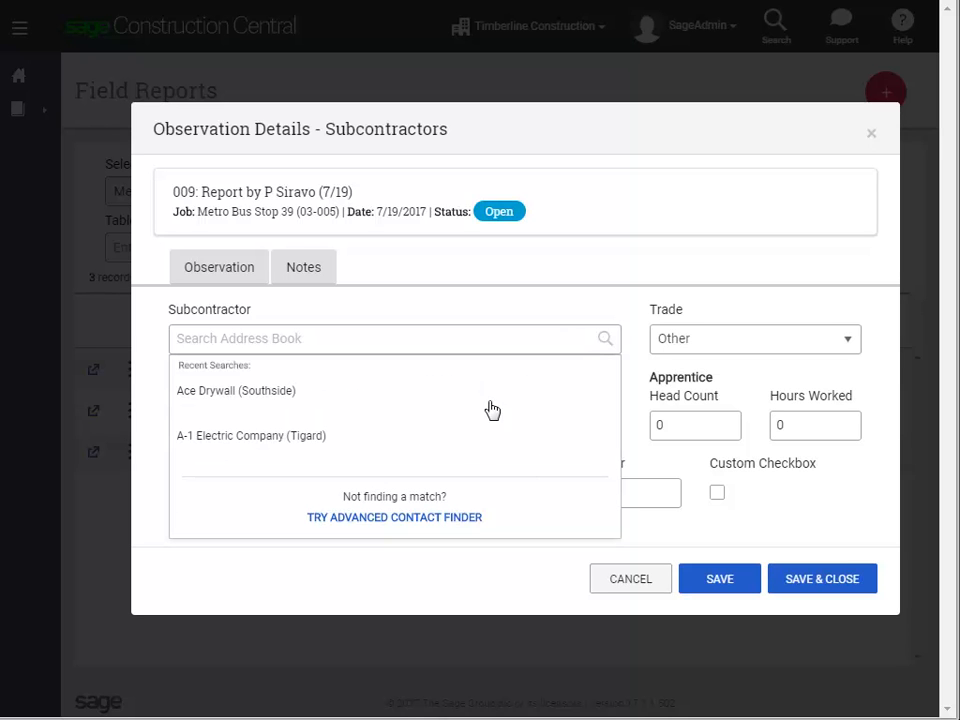
left_click(470, 528)
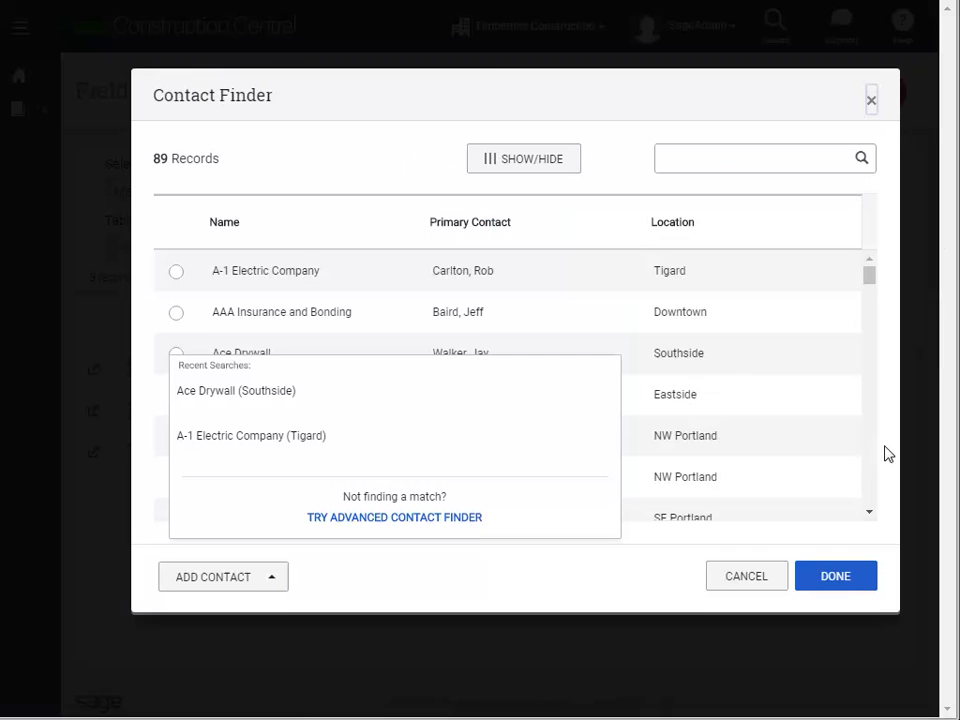
scroll(872, 273, "down", 1)
left_click_drag(872, 273, 872, 257)
left_click(371, 300)
scroll(371, 300, "down", 1)
left_click(176, 354)
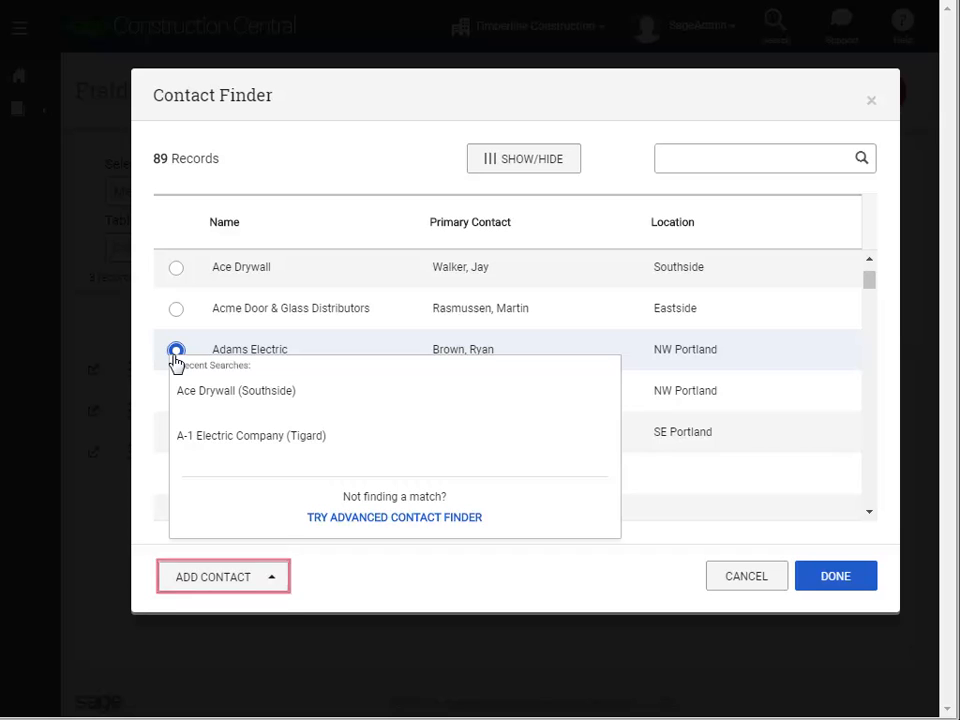
left_click(836, 578)
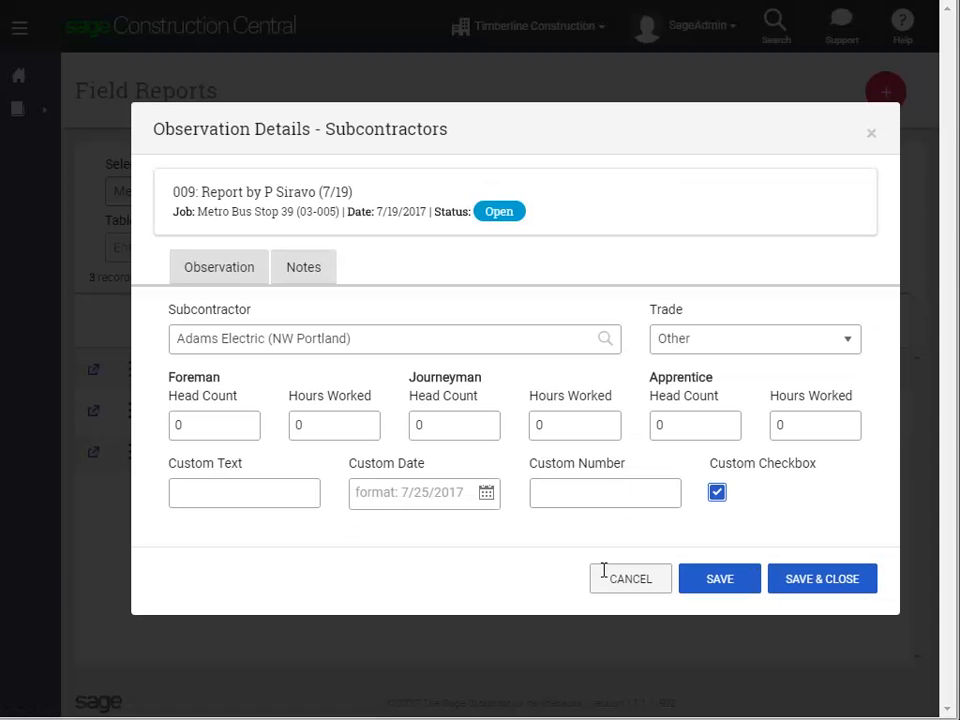
- Set the foreman and journeyman head counts to 1 with 3 hours worked each, then save and close the subcontractor observation
left_click(178, 424)
type("1")
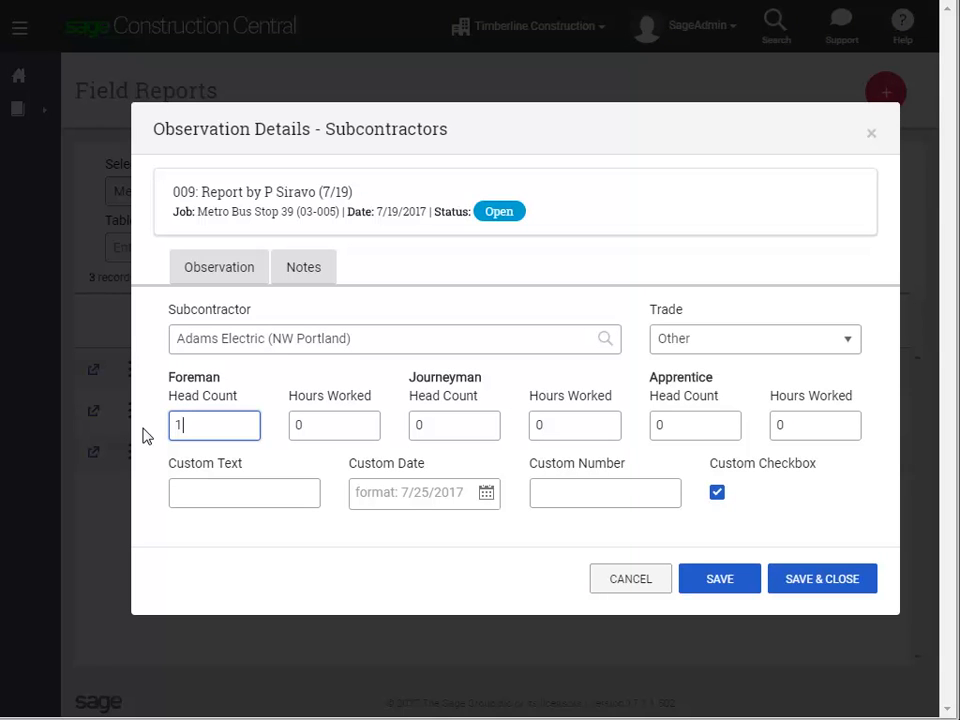
left_click(308, 427)
left_click_drag(315, 427, 277, 431)
type("3")
double_click(446, 429)
type("1")
left_click_drag(551, 429, 500, 420)
type("3")
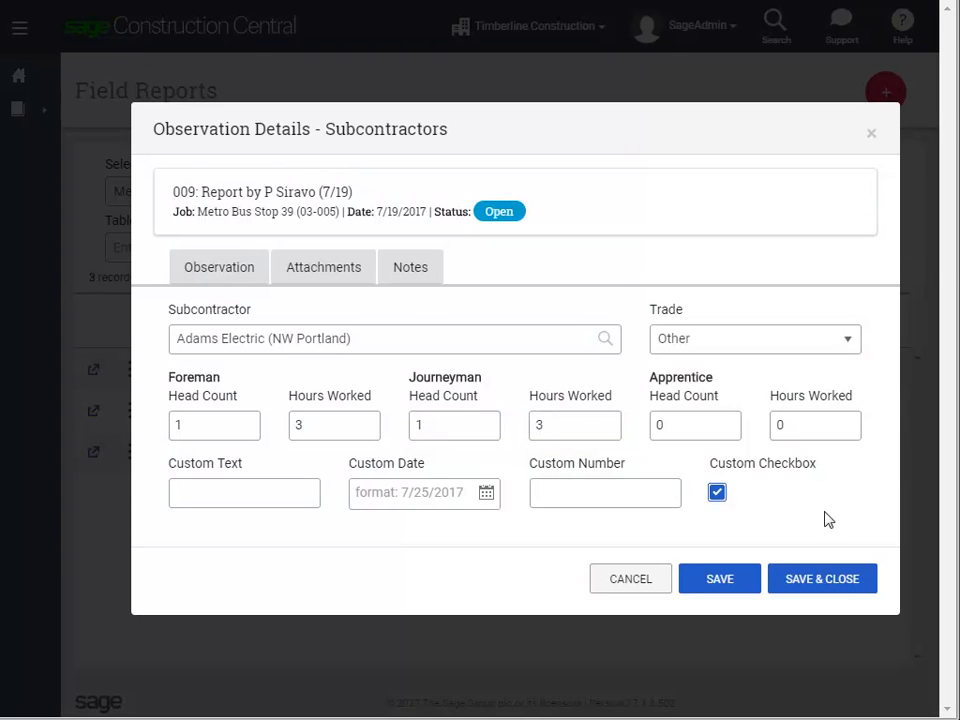
left_click(846, 581)
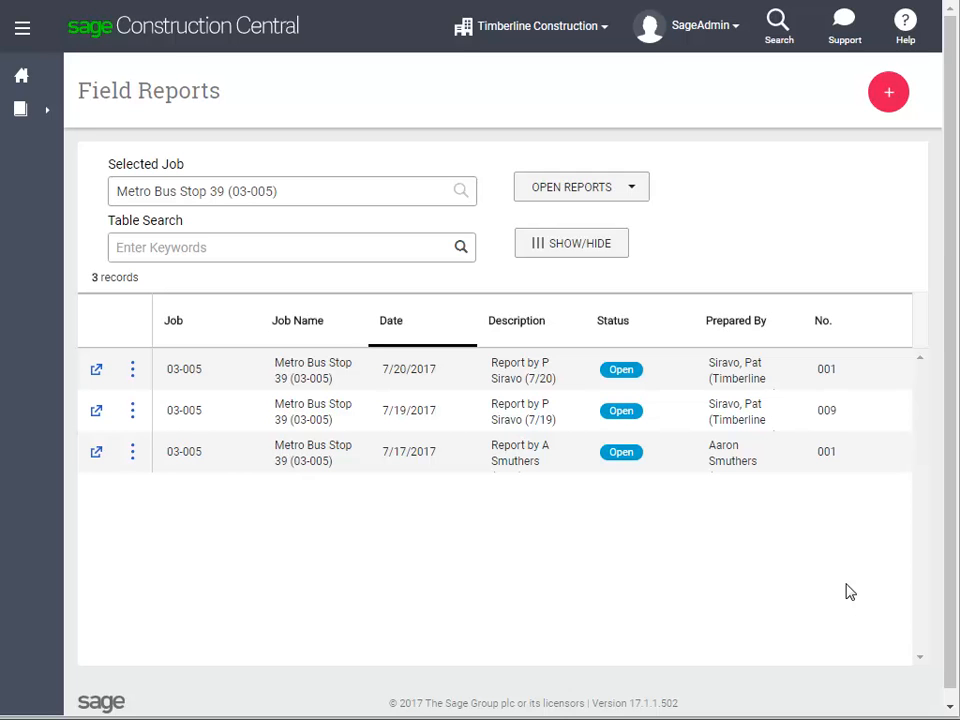
- Open field report 009 dated 7/19/2017 and prefill its Payroll Time from the previous report, accepting the prefilled entries
left_click(98, 414)
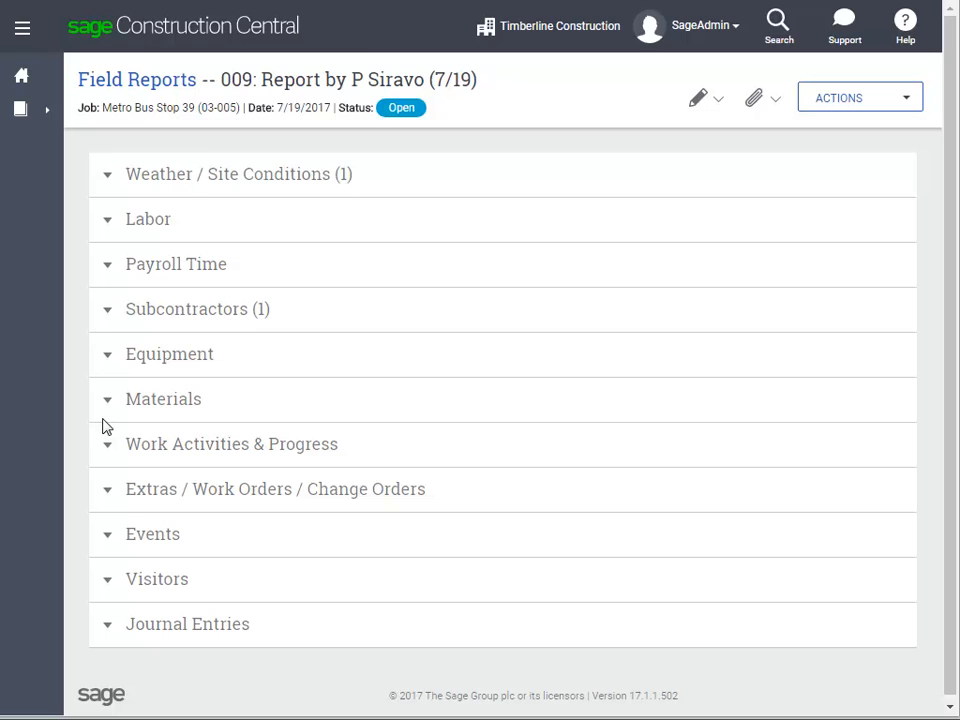
left_click(108, 267)
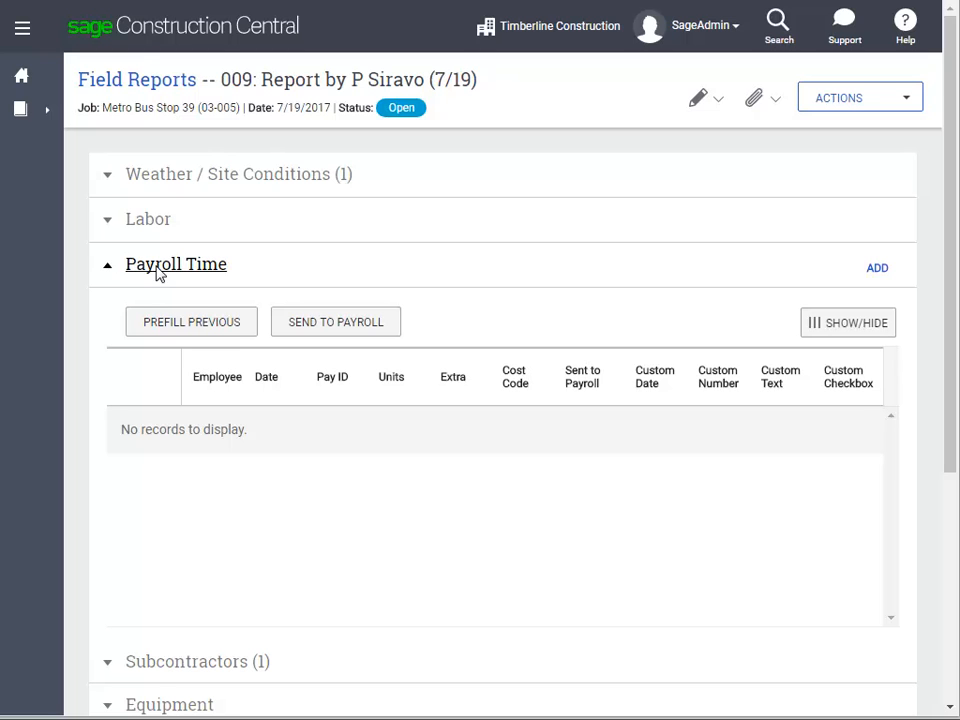
left_click(245, 329)
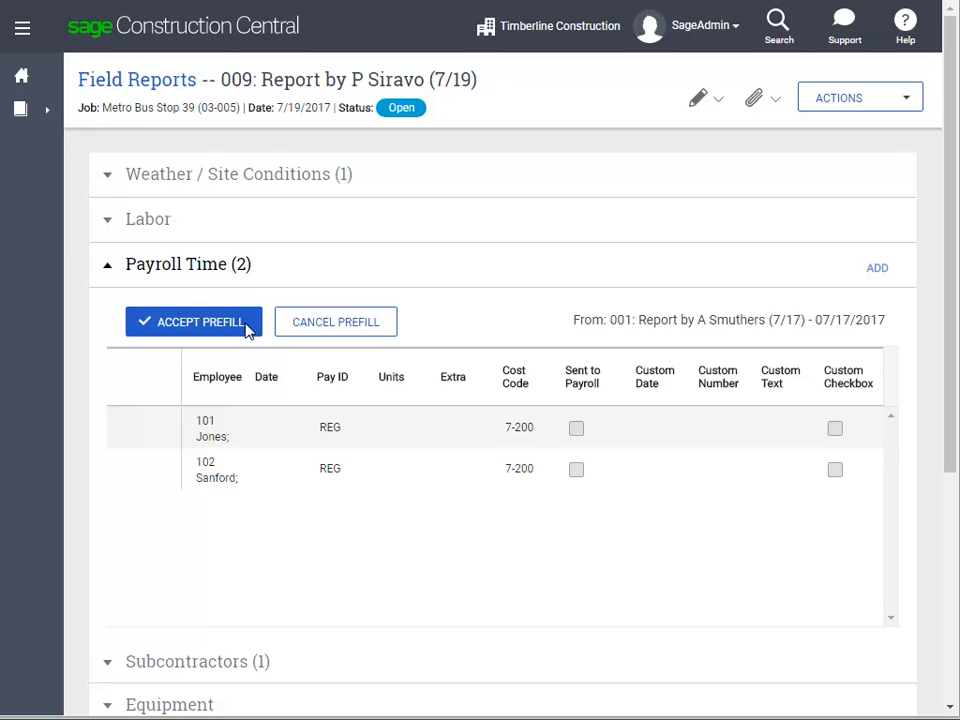
left_click(249, 330)
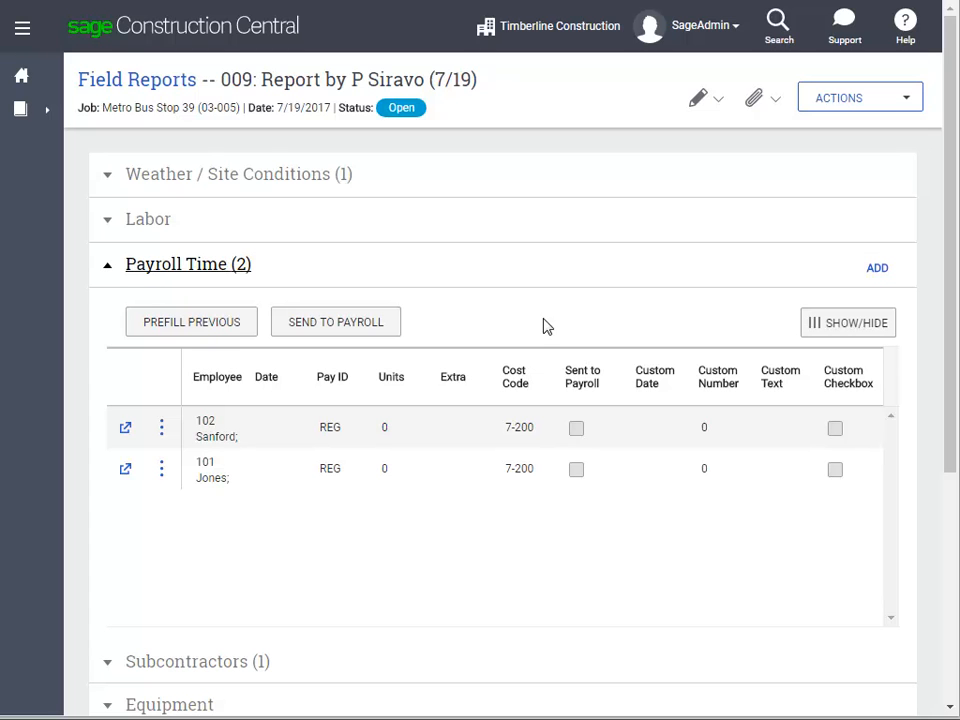
- Set the first listed employee's payroll entry to 5 units dated 7/19/2017, tick its custom checkbox, and save and close it
left_click(125, 428)
left_click(437, 379)
type("5")
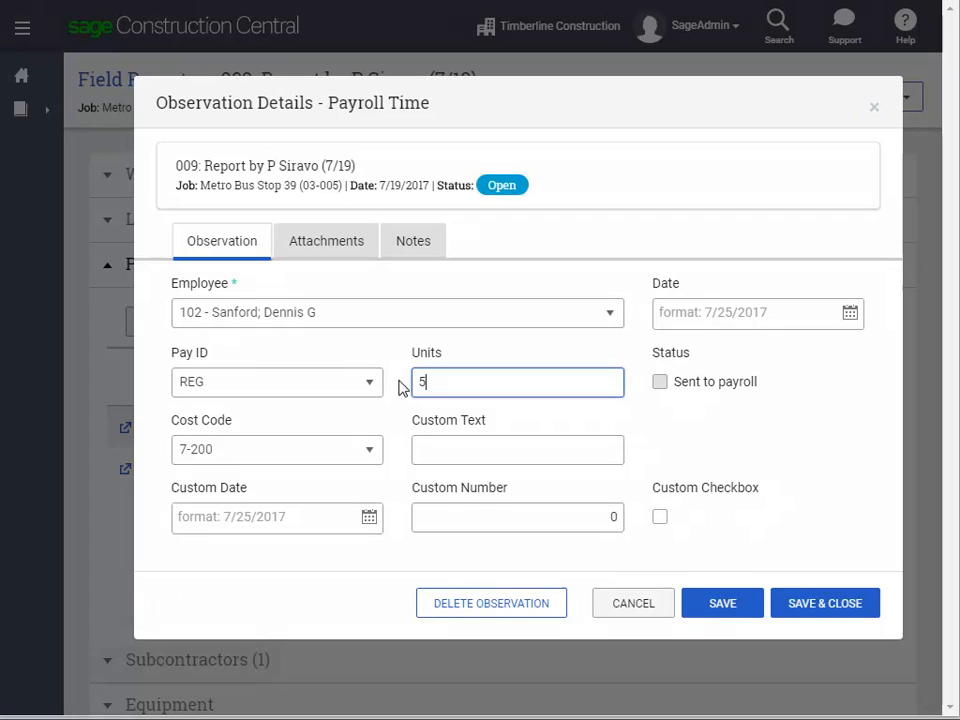
left_click(845, 317)
left_click(801, 540)
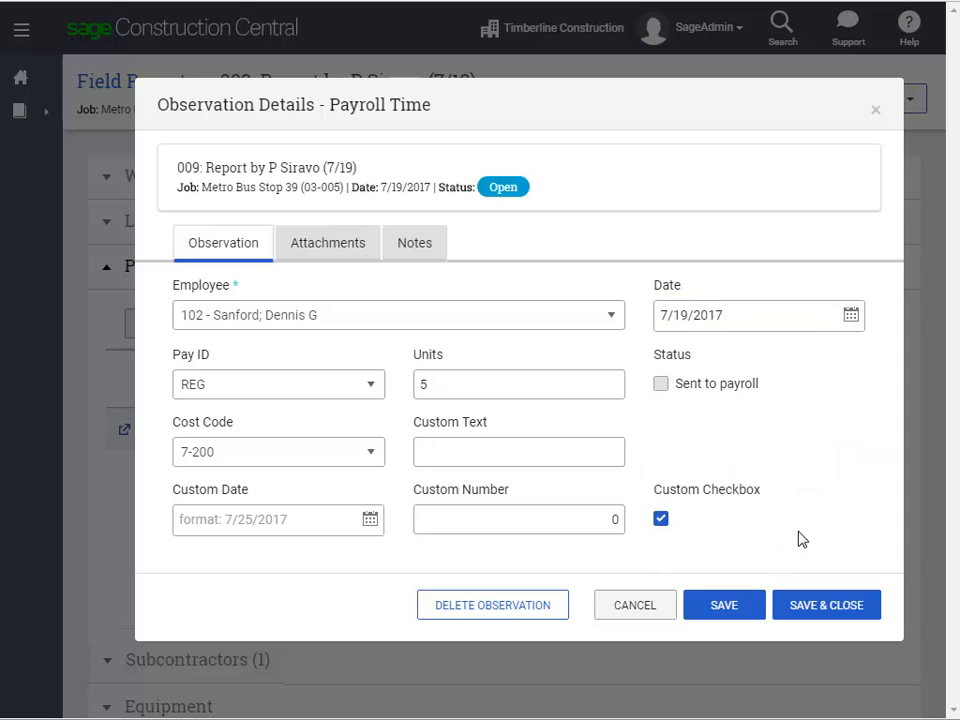
left_click(791, 610)
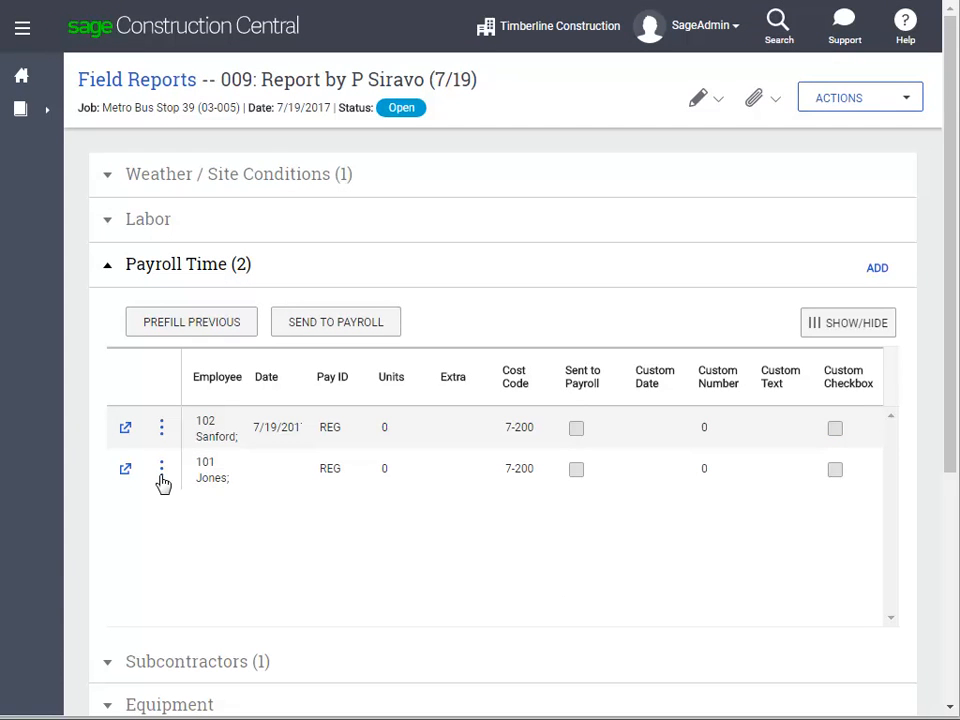
- Delete the second employee's Payroll Time observation from the field report
left_click(161, 470)
left_click(174, 584)
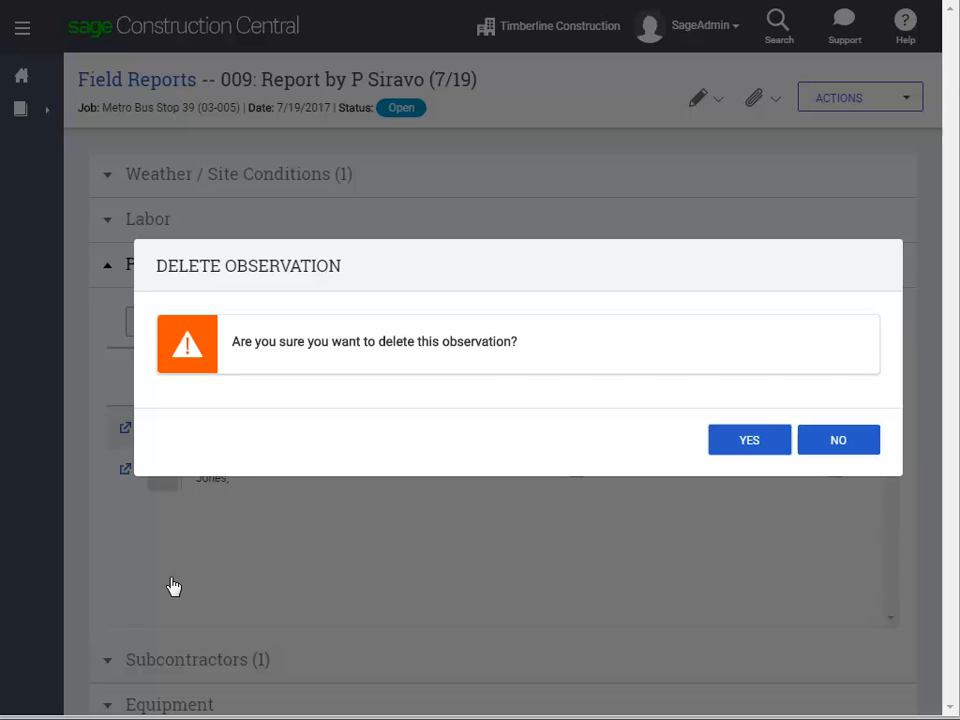
left_click(750, 441)
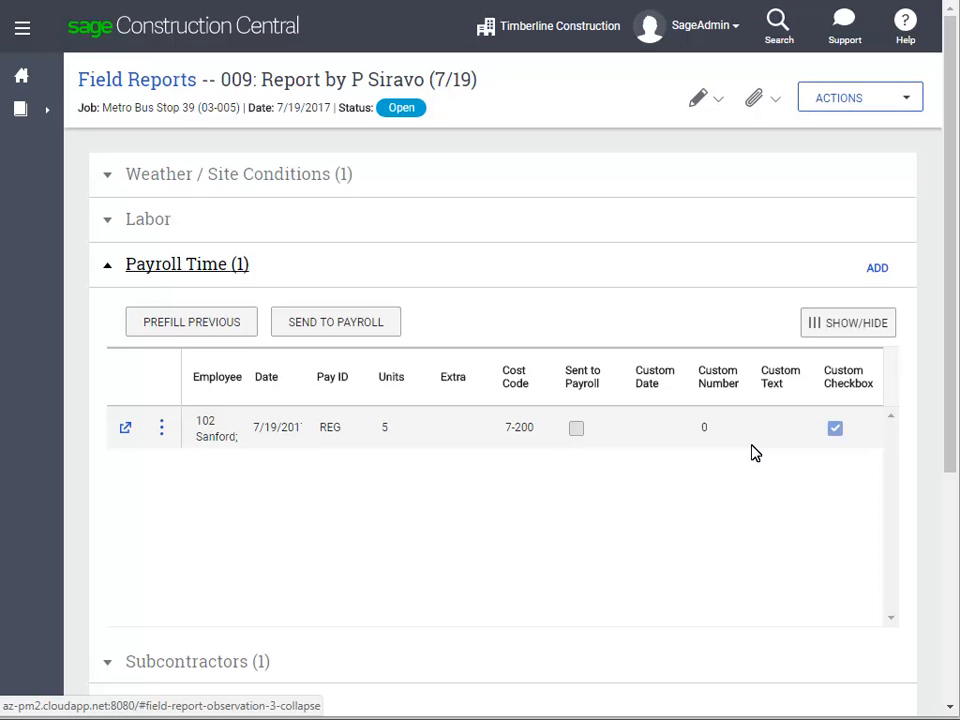
- Send the remaining time record to Payroll for the pay period 7/17/2017 to 7/23/2017
left_click(392, 331)
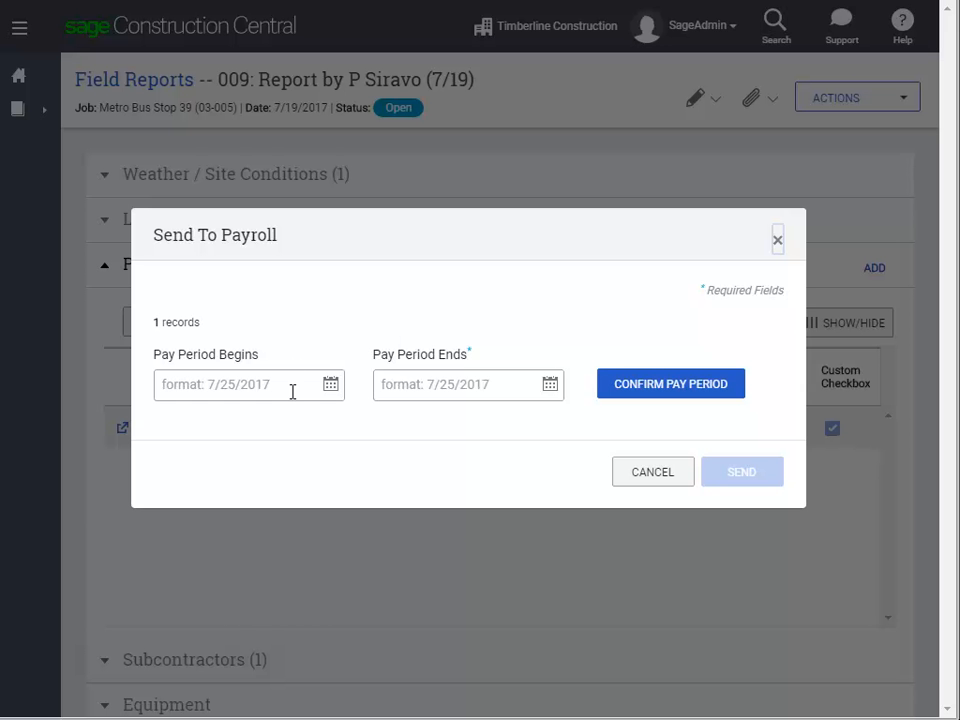
left_click(293, 391)
type("7/17/2017")
key("Tab")
type("7/23/201")
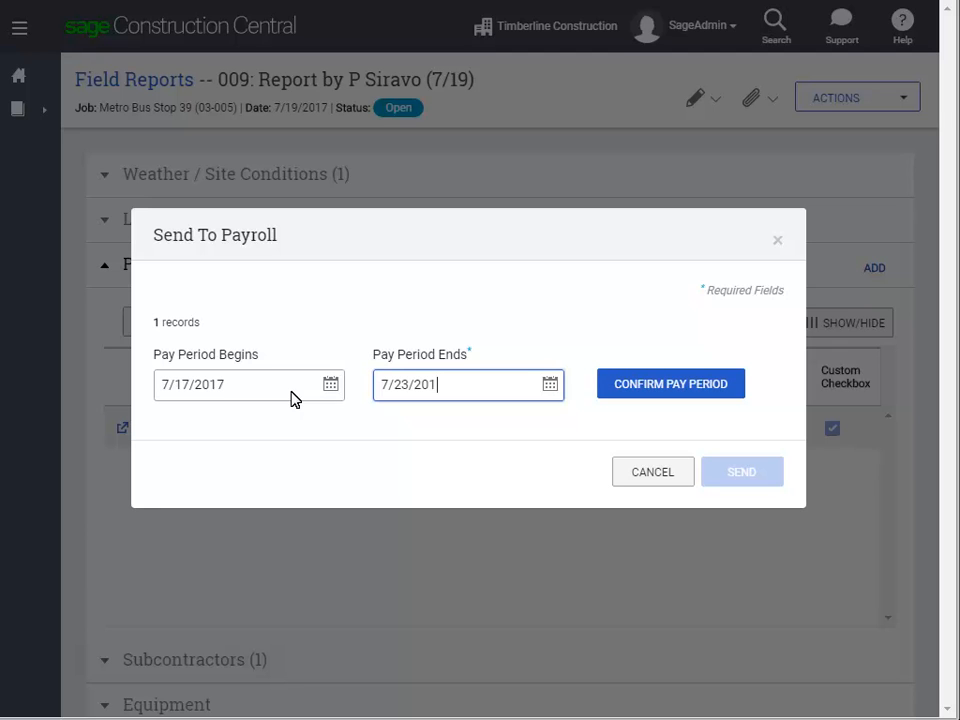
type("7")
left_click(735, 390)
left_click(776, 472)
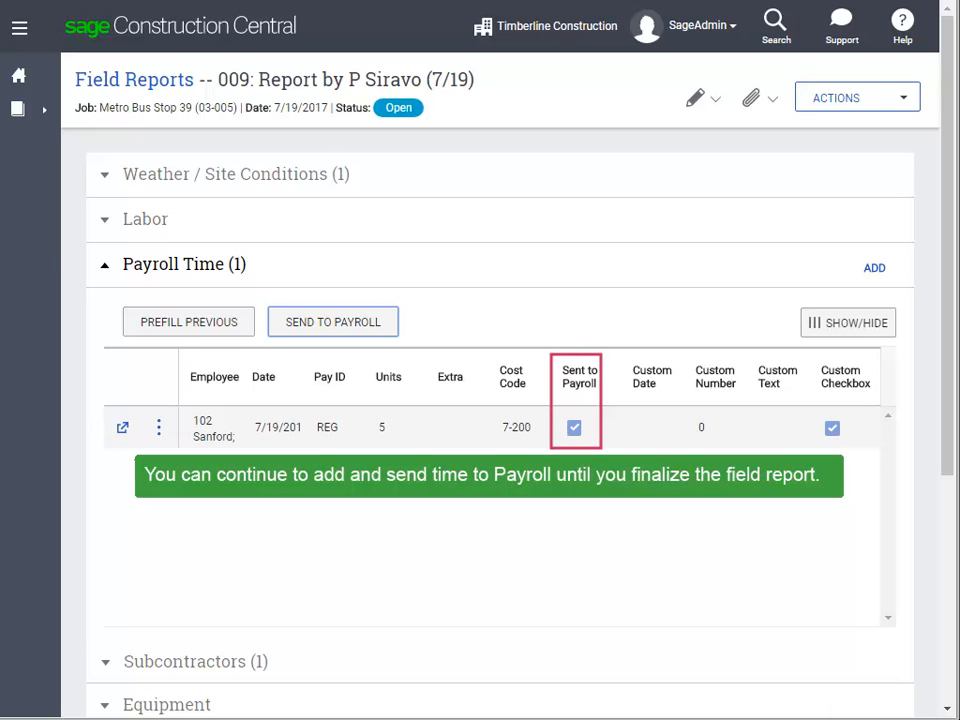
- Start a new Work Activities & Progress observation in field report 009 with cost code 16-100 Electrical Sub and category S
left_click(105, 270)
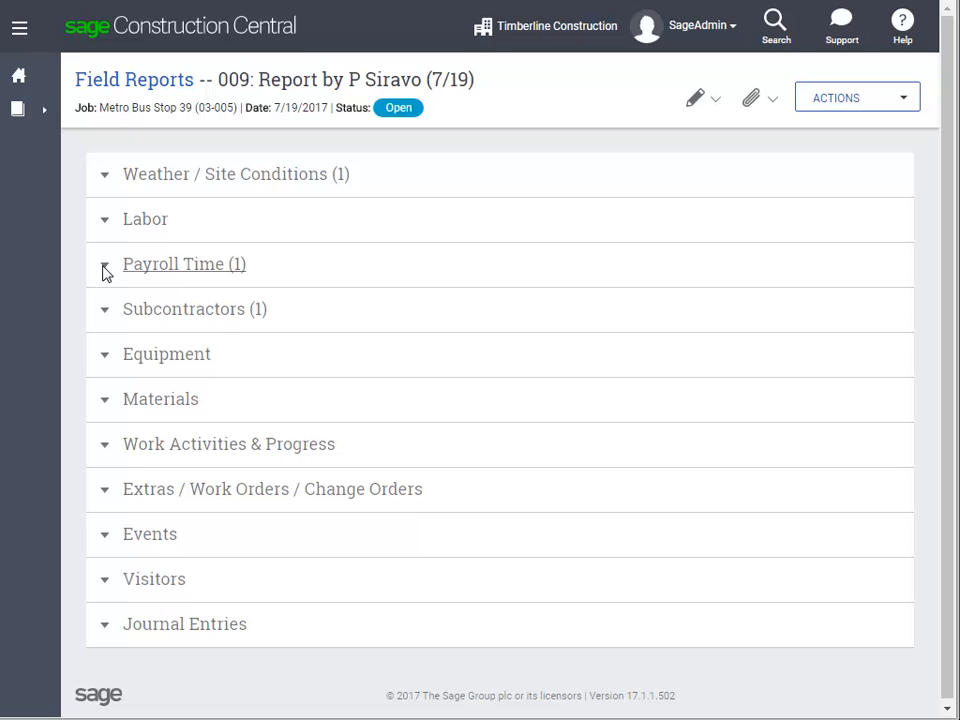
left_click(105, 446)
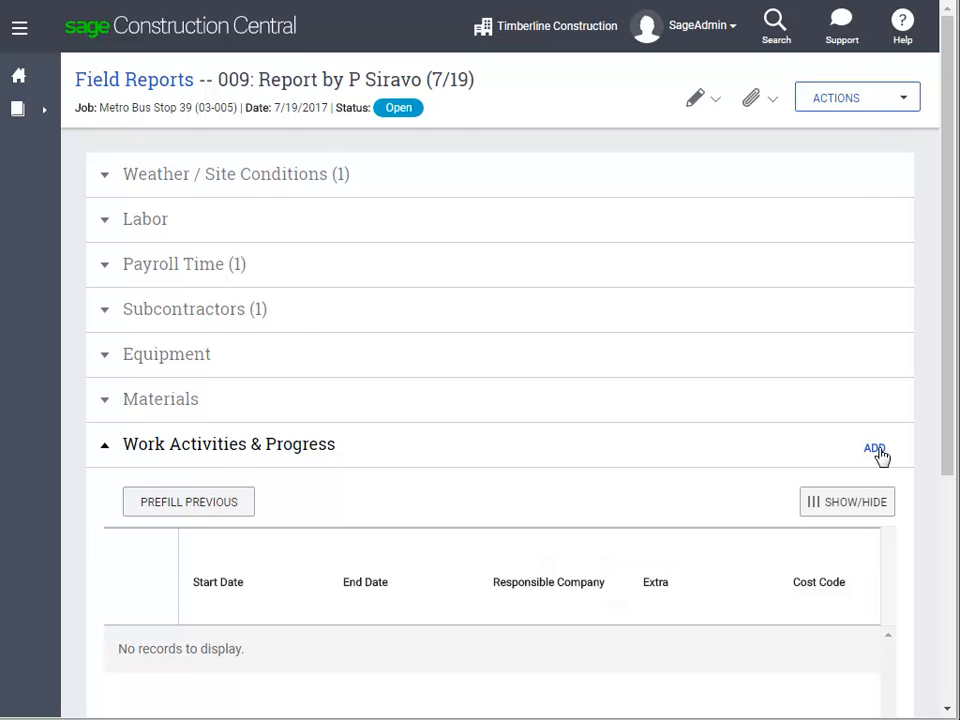
left_click(877, 451)
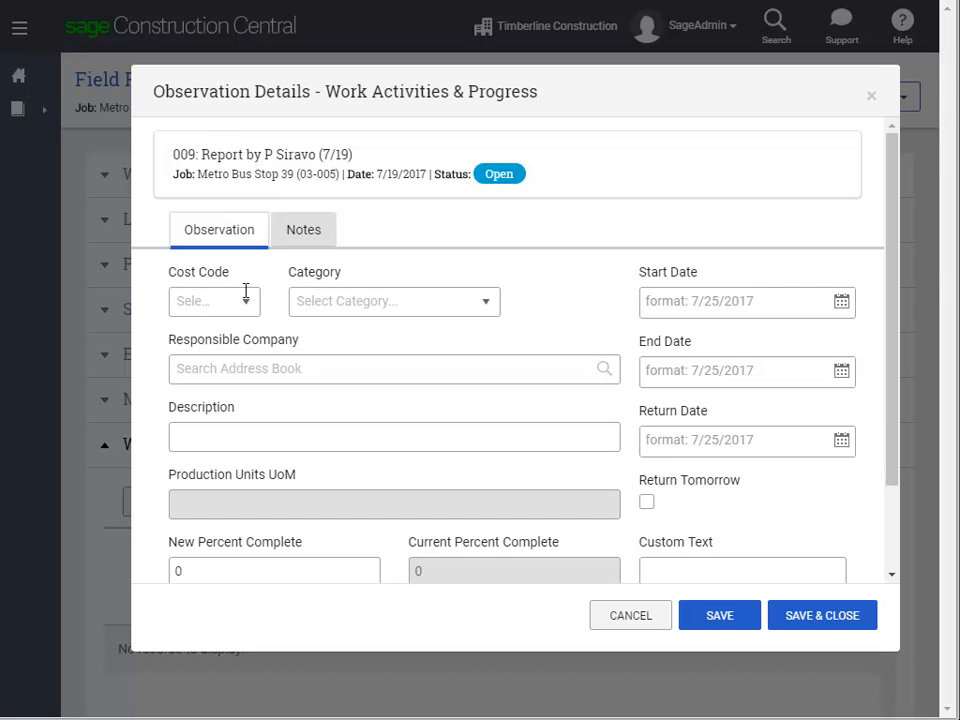
left_click(206, 301)
type("16")
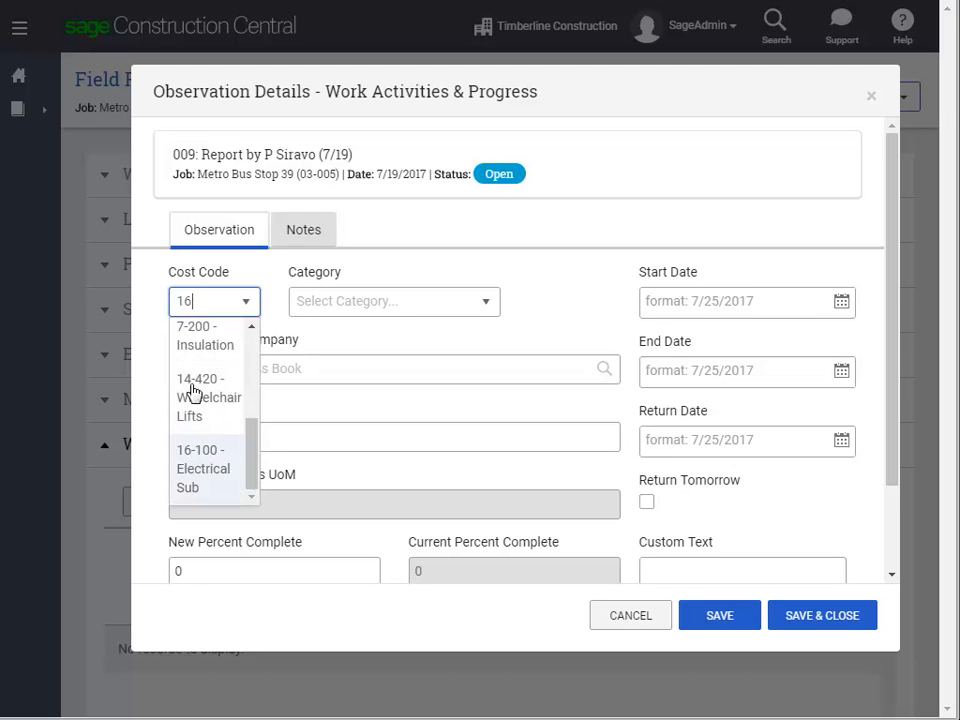
left_click(195, 487)
left_click(471, 305)
type("S")
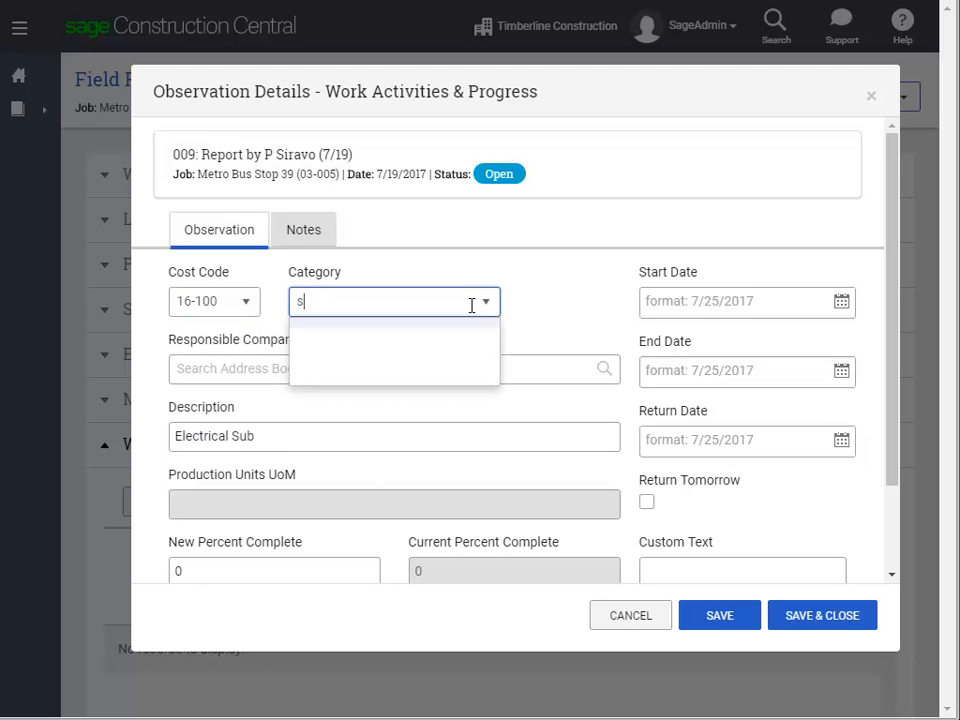
left_click(565, 320)
- Set Adams Electric (NW Portland) as the observation's responsible company
left_click(573, 373)
type("adams")
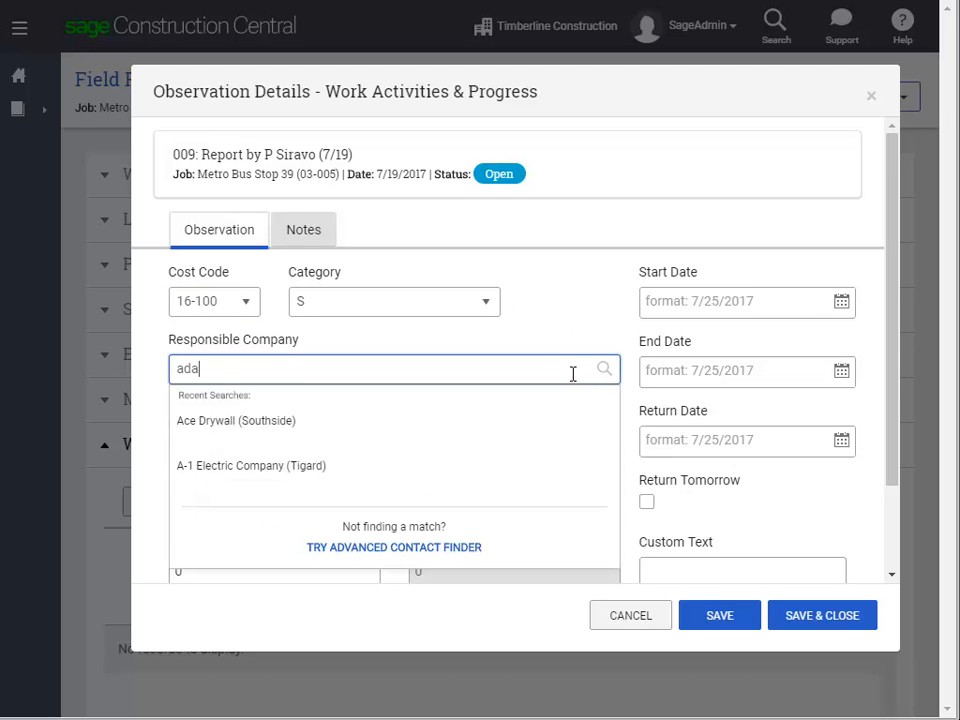
left_click(551, 420)
- Set the start and end dates to 7/19/2017 and the return date to 7/20/2017, and tick Return Tomorrow
left_click(806, 302)
type("7/19/2017")
left_click(818, 377)
type("7/19/2017")
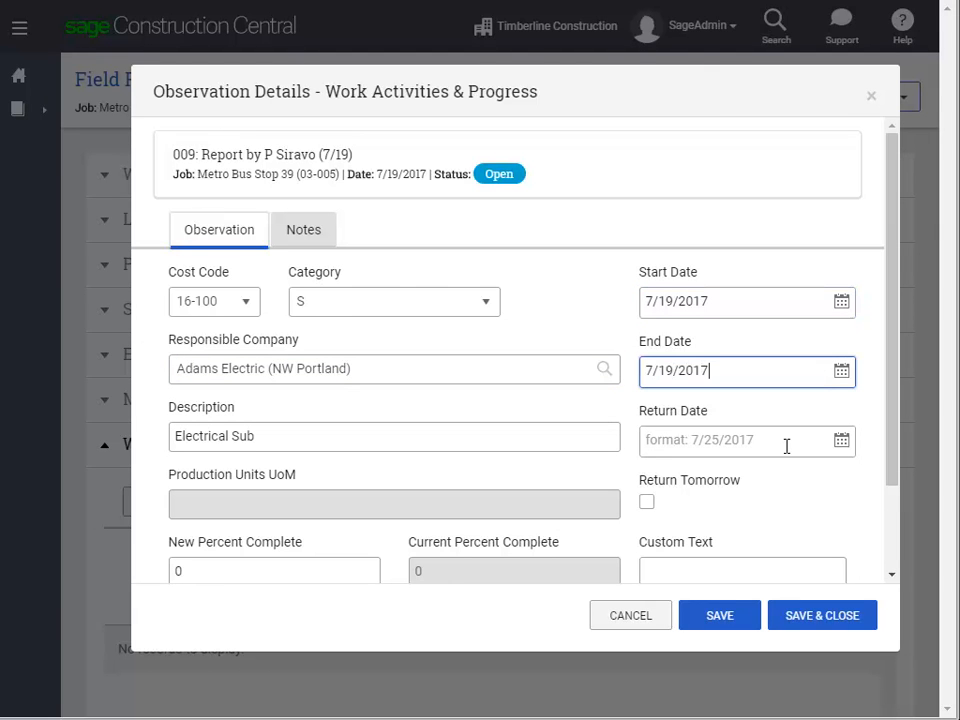
left_click(786, 446)
type("7/20/2017")
left_click(646, 502)
- Set the new percent complete to 50, save and close the observation, and collapse the Work Activities & Progress section
left_click_drag(894, 453, 894, 545)
left_click_drag(195, 463, 143, 465)
type("50")
key("Tab")
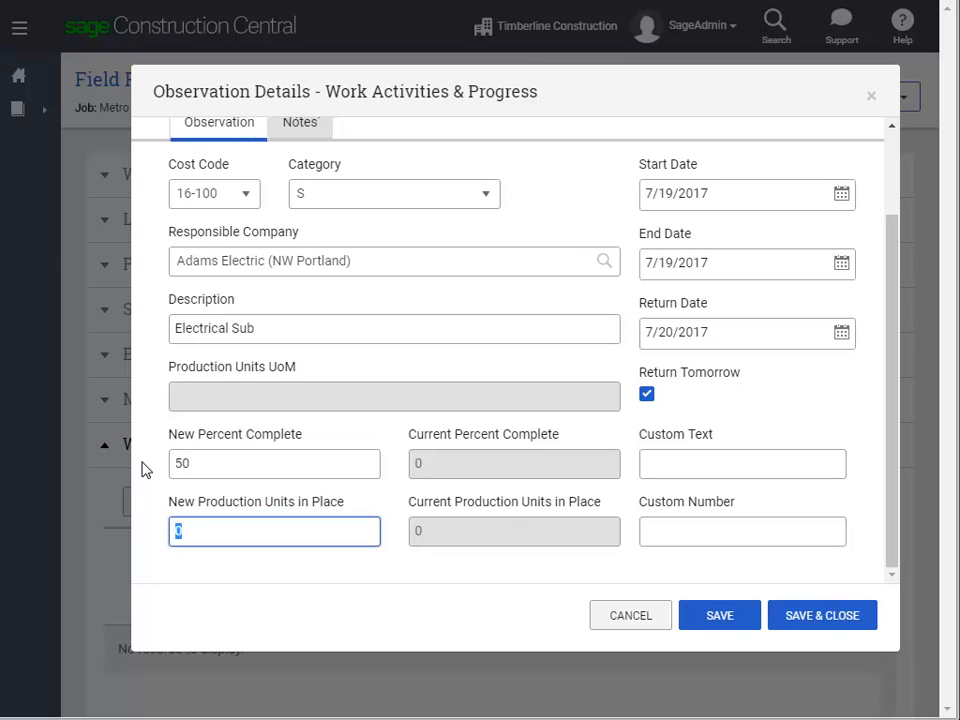
left_click(786, 628)
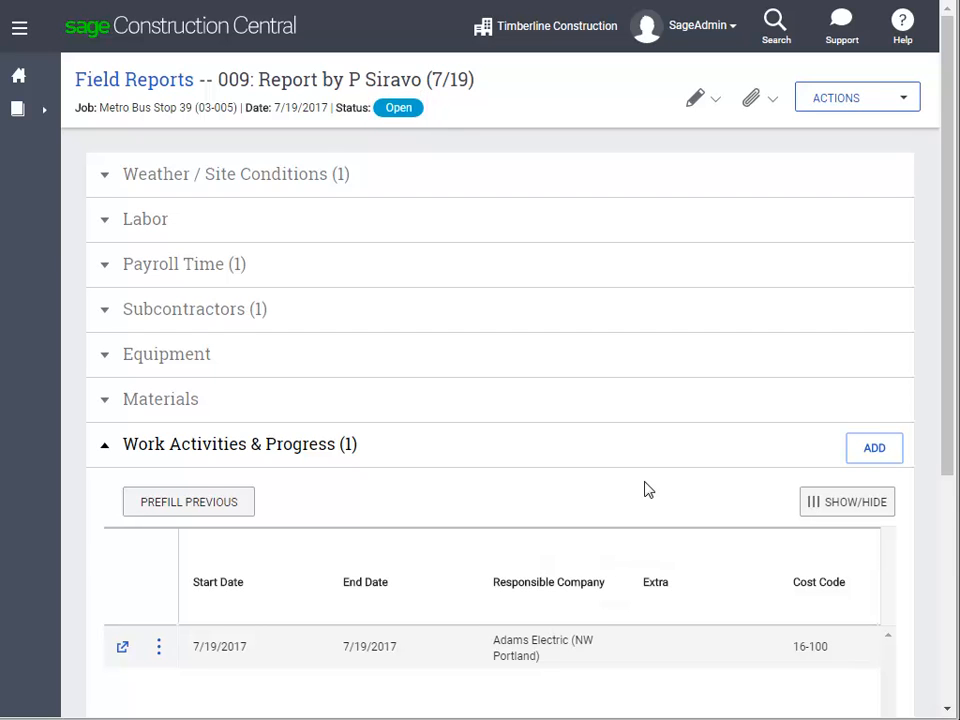
left_click(104, 447)
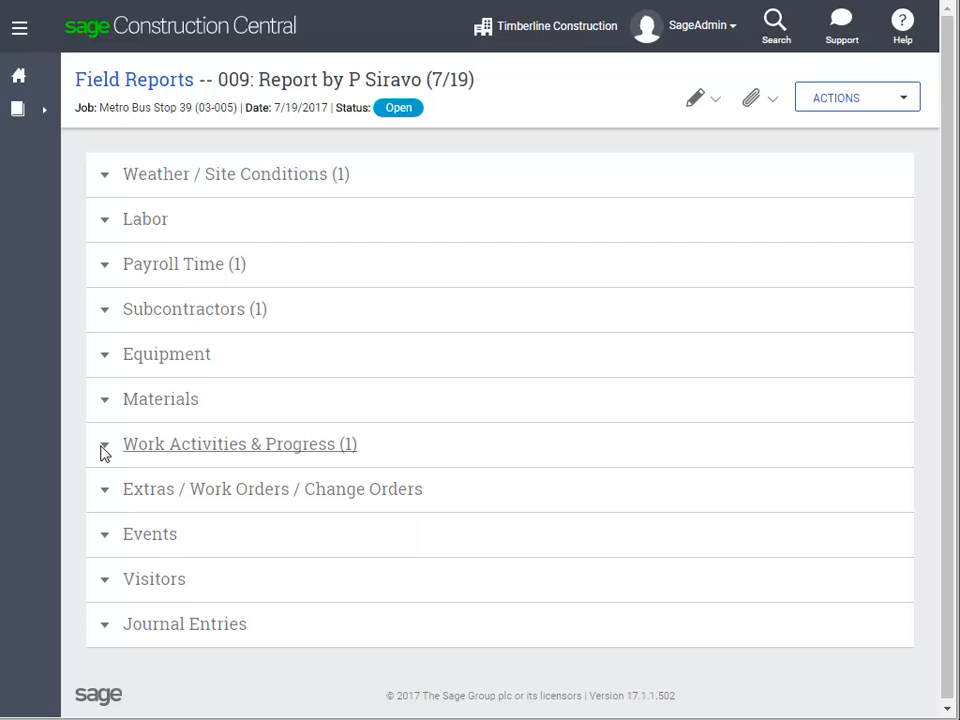